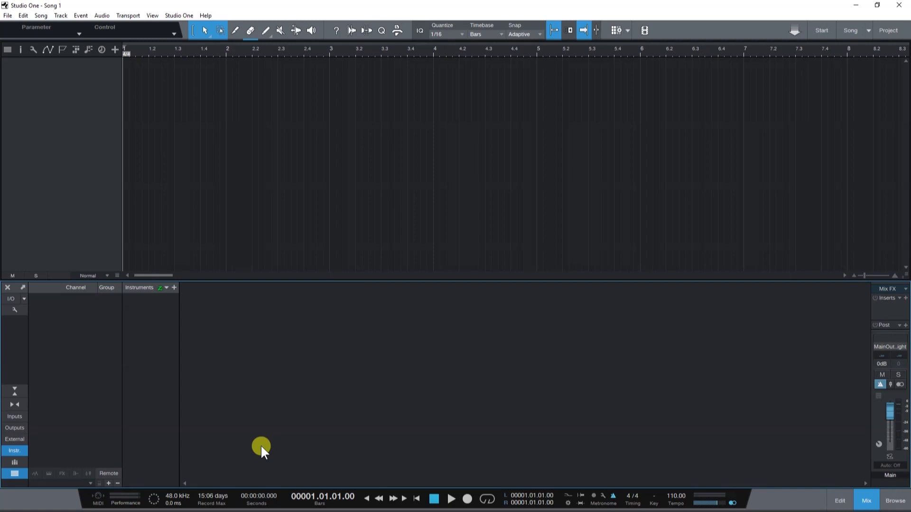
Bring up the Windows Start menu over the empty Studio One song.
key("super")
Launch Universal Control, switch the Studio 24c loopback to Virtual, and close it.
left_click(271, 394)
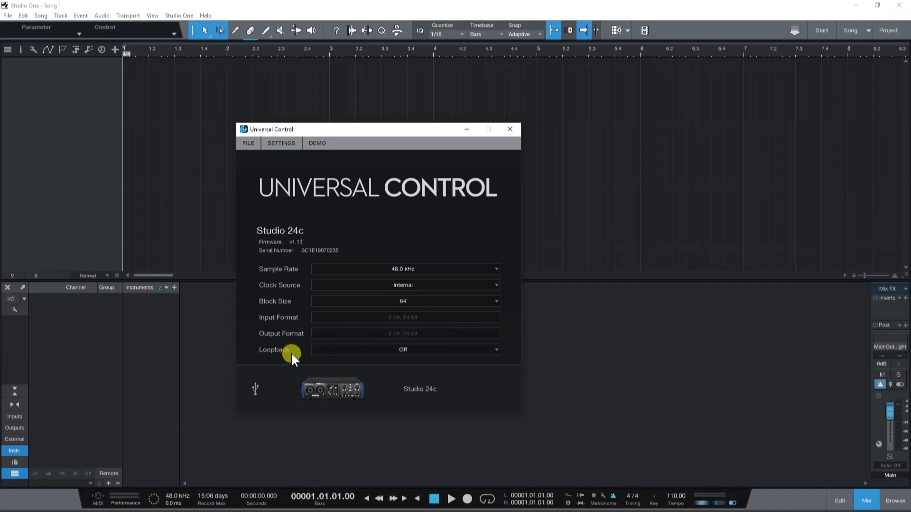
left_click(495, 351)
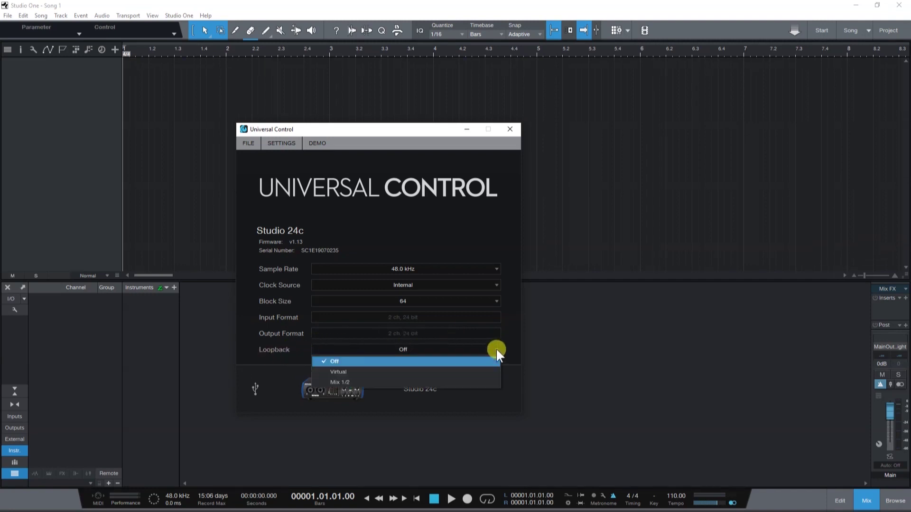
left_click(363, 372)
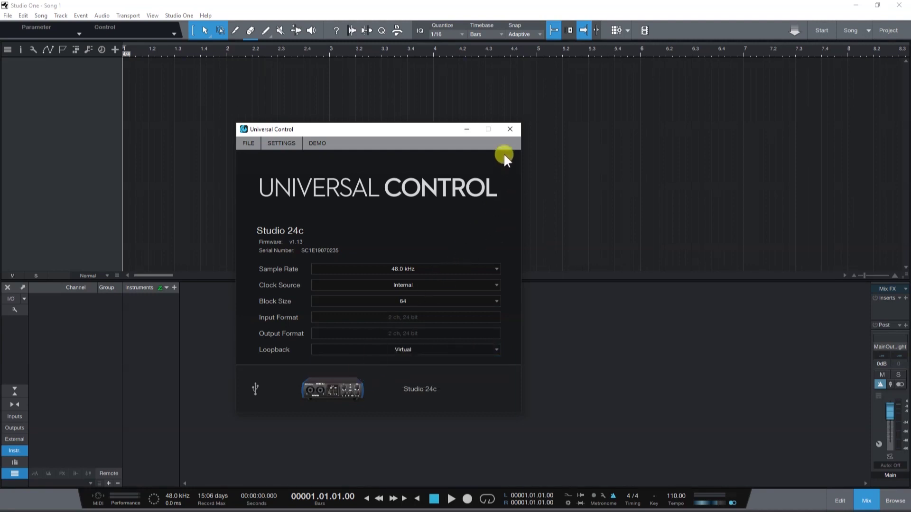
left_click(507, 129)
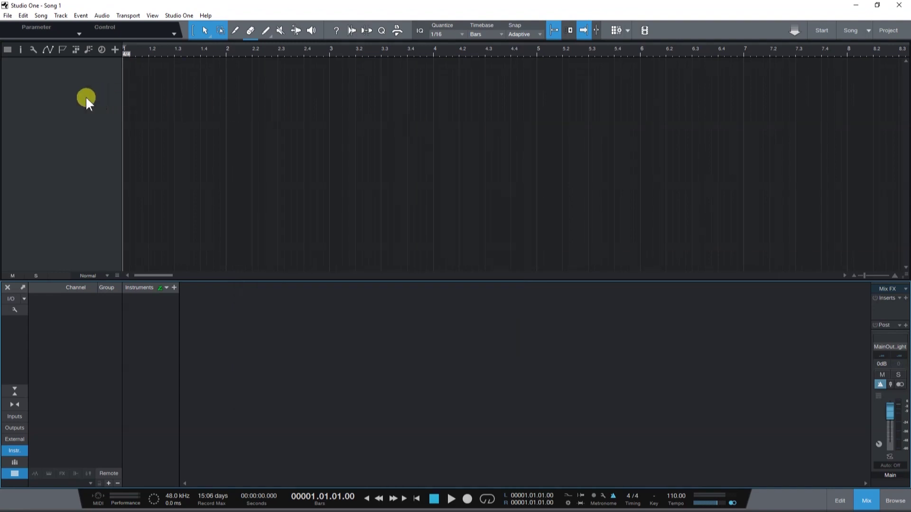
In Song Setup, add a stereo input named 'Virtual' on channels 3/4, then apply and close.
left_click(12, 298)
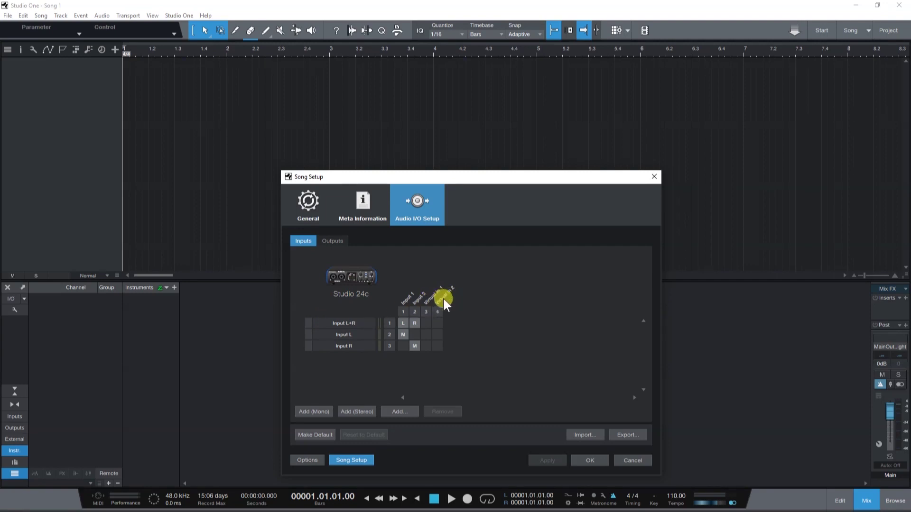
left_click(358, 412)
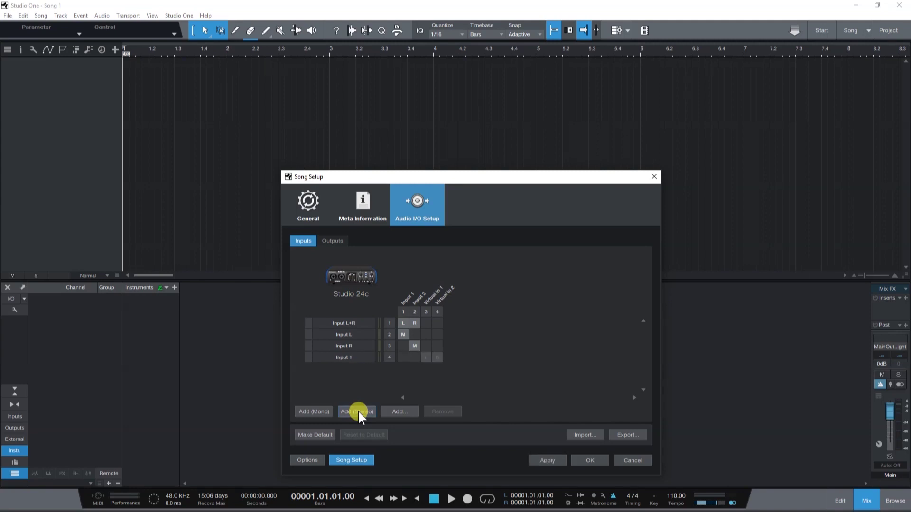
left_click(352, 360)
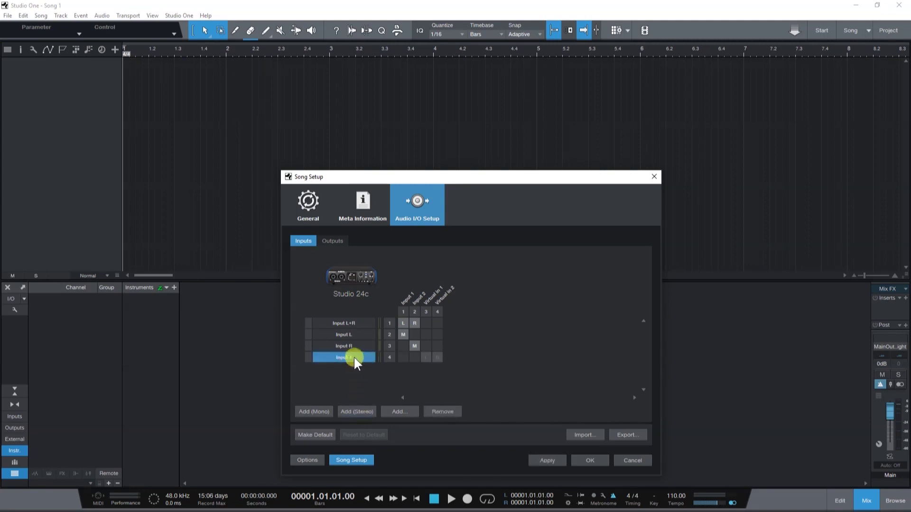
double_click(349, 355)
type("Virtual")
key("Return")
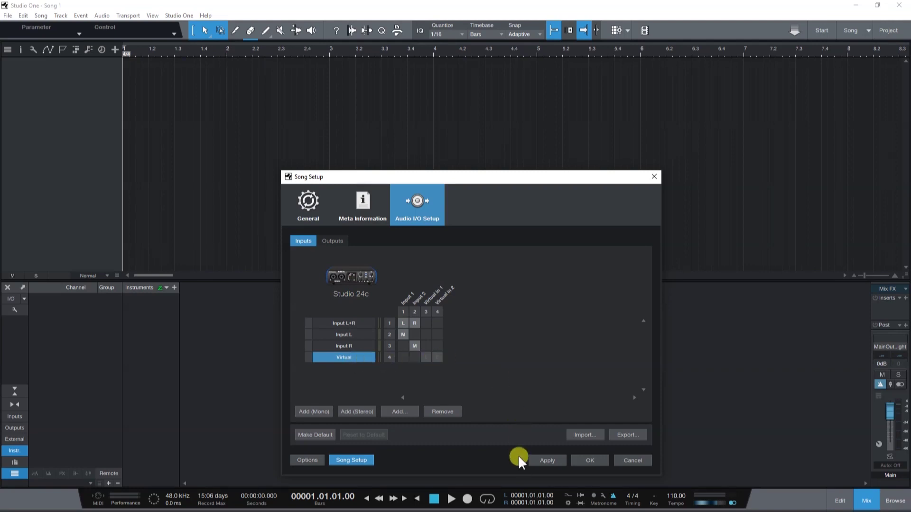
left_click(541, 460)
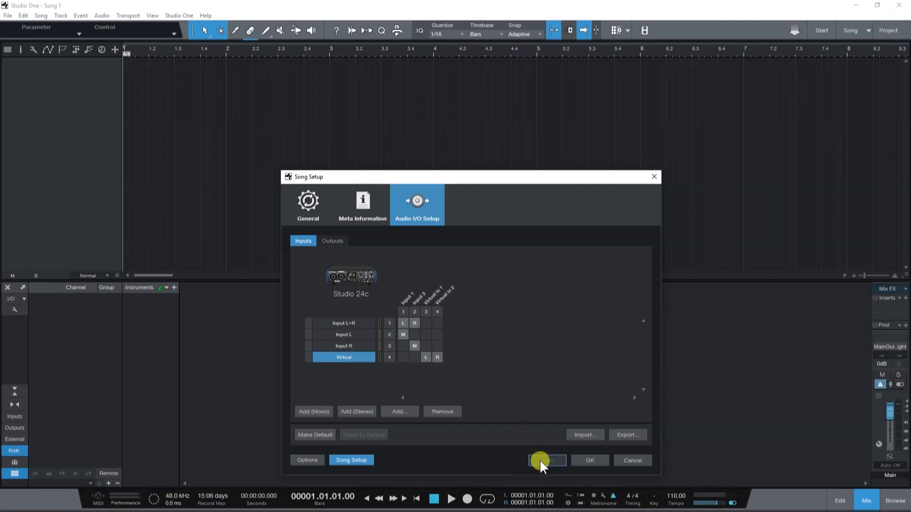
left_click(585, 458)
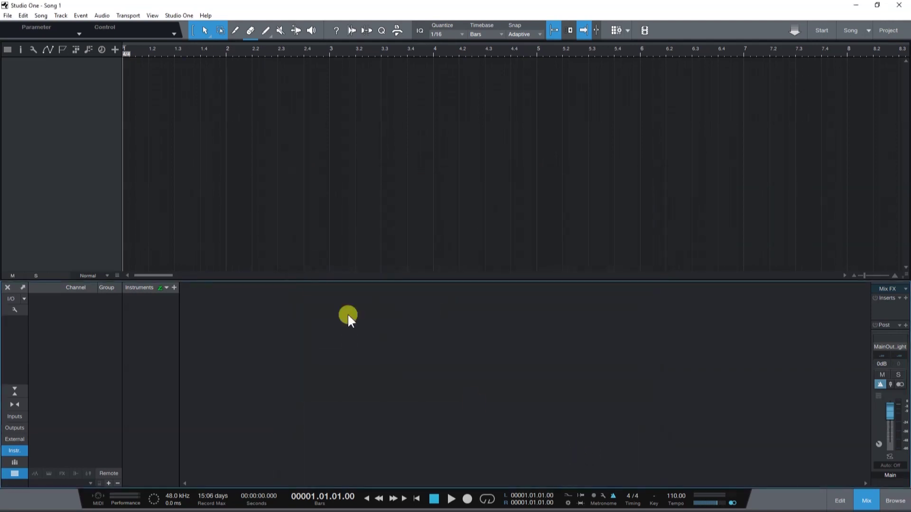
Add a record-armed stereo audio track fed by Virtual, then start the Groove Blues backing video.
right_click(95, 102)
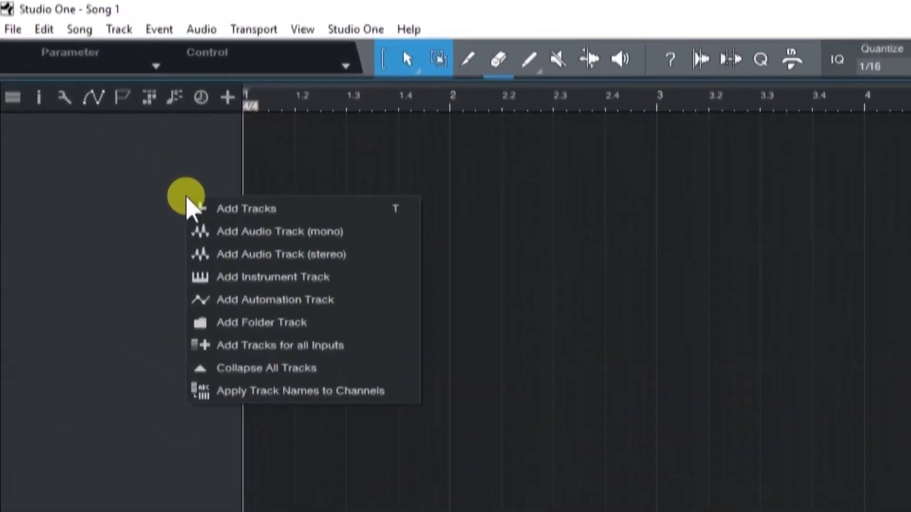
left_click(288, 259)
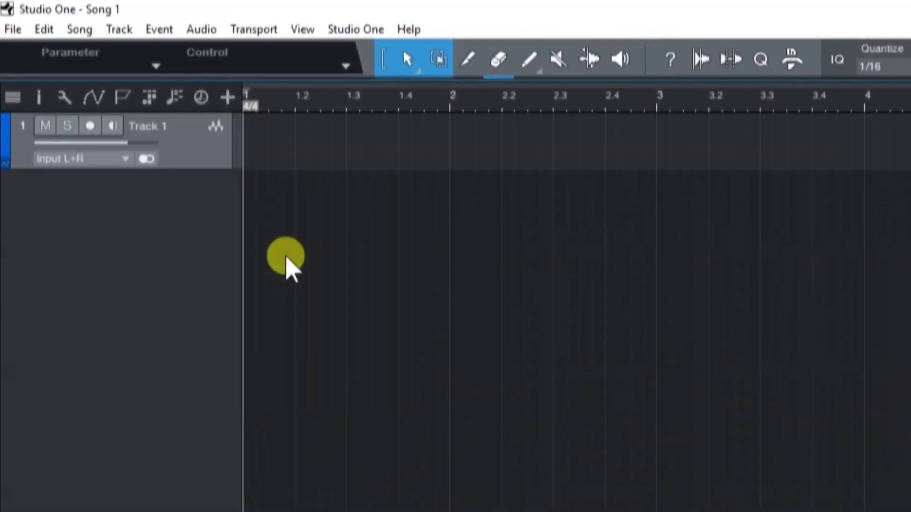
left_click(125, 160)
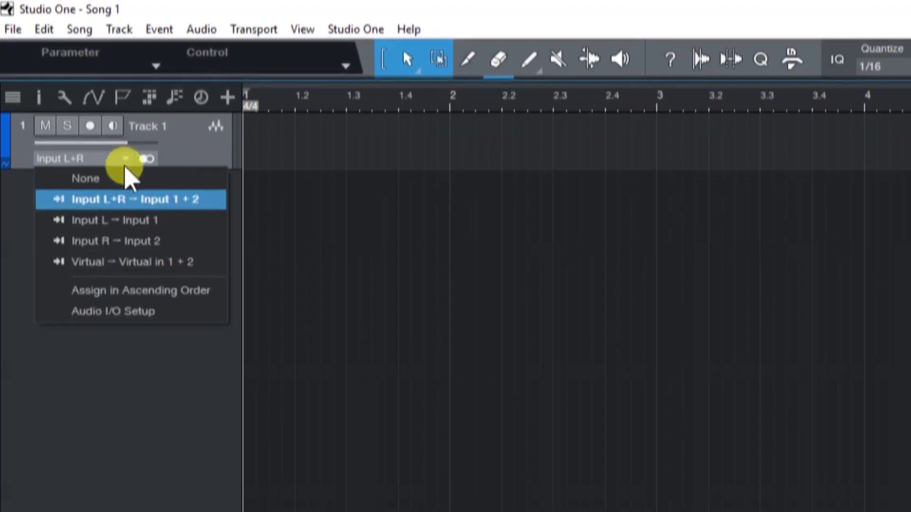
left_click(124, 262)
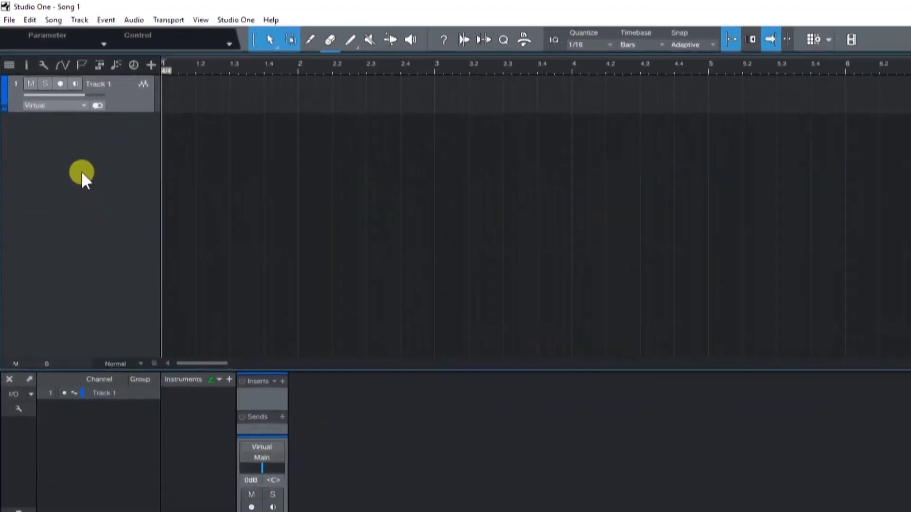
left_click(60, 84)
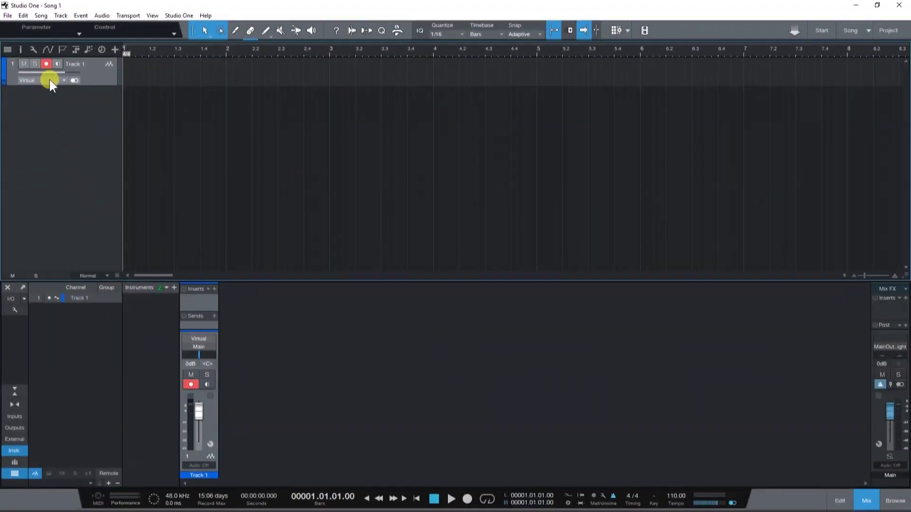
left_click(93, 506)
left_click(291, 409)
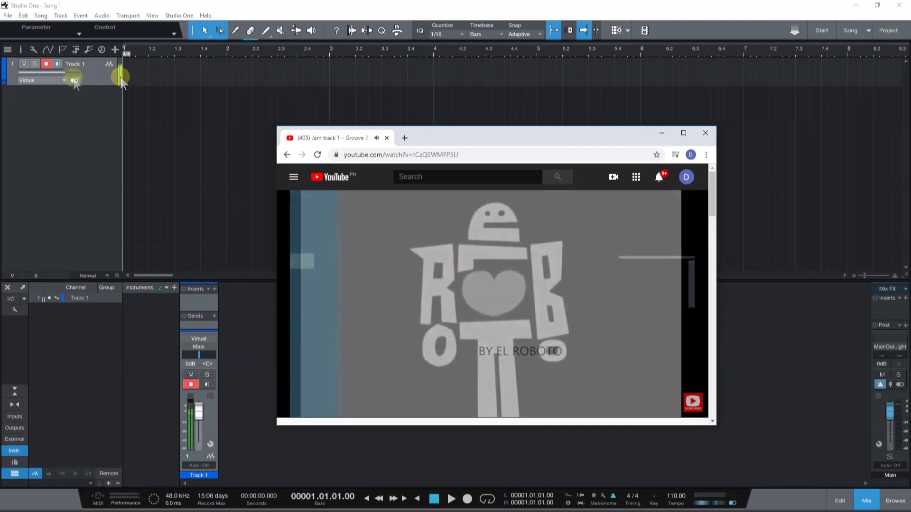
Record about six bars of the incoming jam track onto Track 1.
left_click(466, 500)
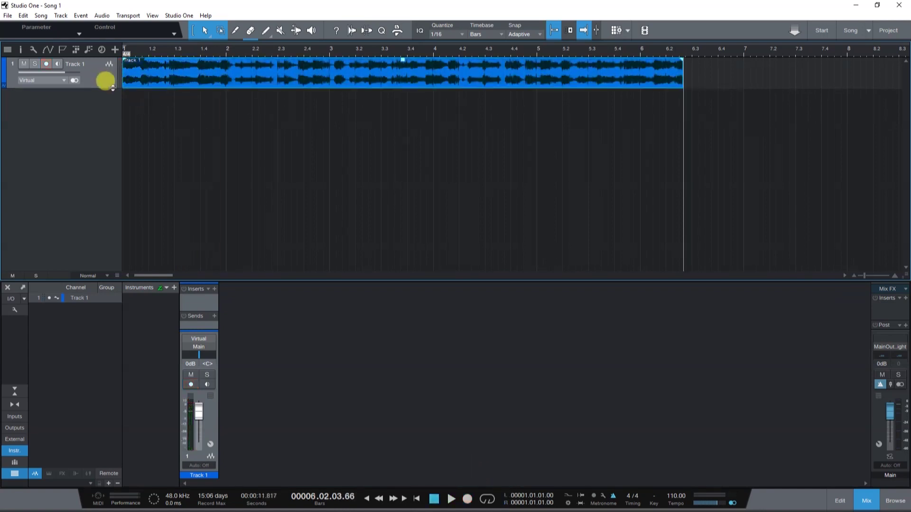
right_click(108, 118)
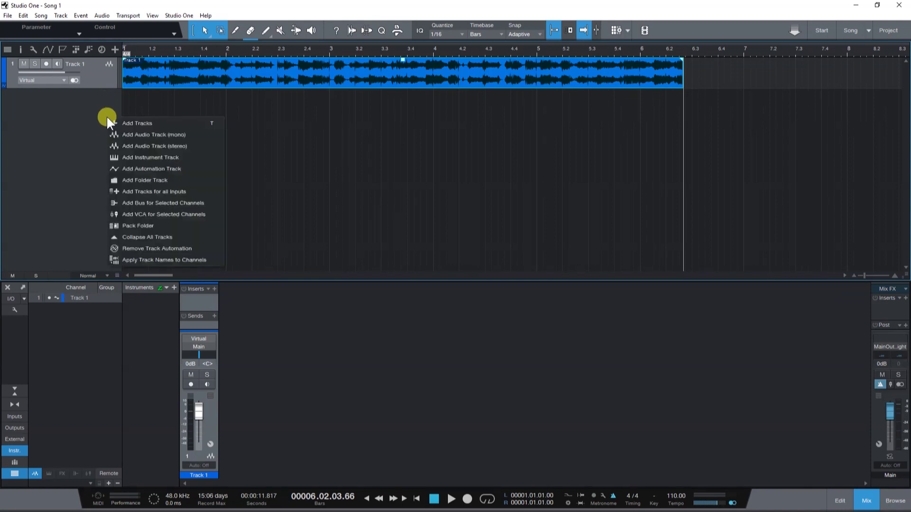
Add a mono Track 2 on Input L and insert the Ampire amp on it.
left_click(144, 133)
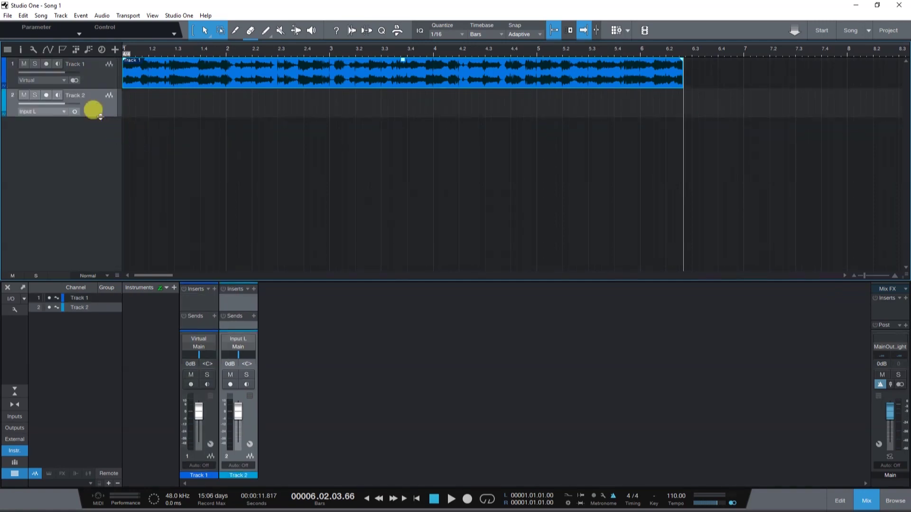
left_click(63, 112)
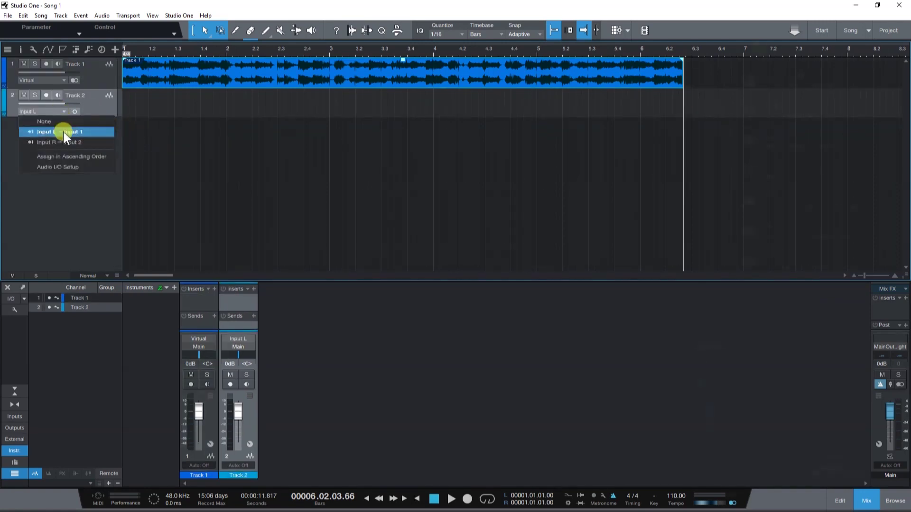
left_click(64, 132)
key("F5")
left_click(787, 49)
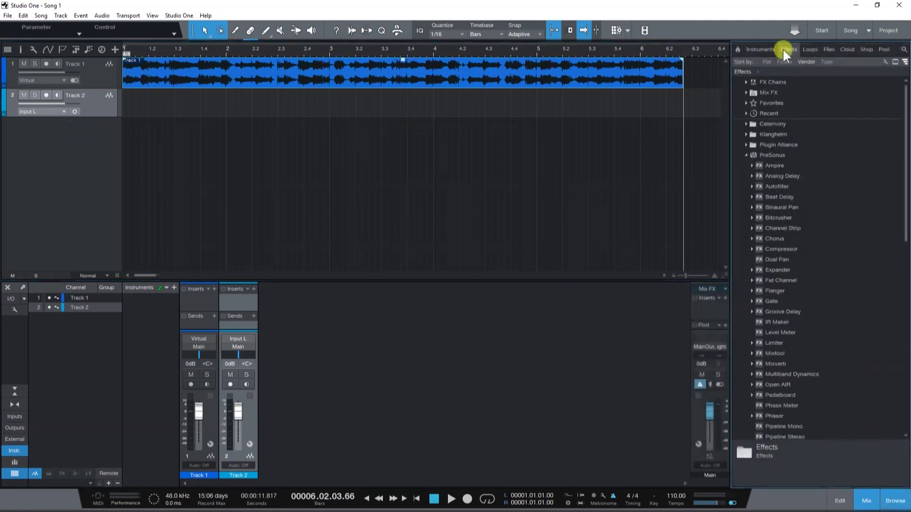
double_click(778, 162)
left_click_drag(773, 164, 235, 299)
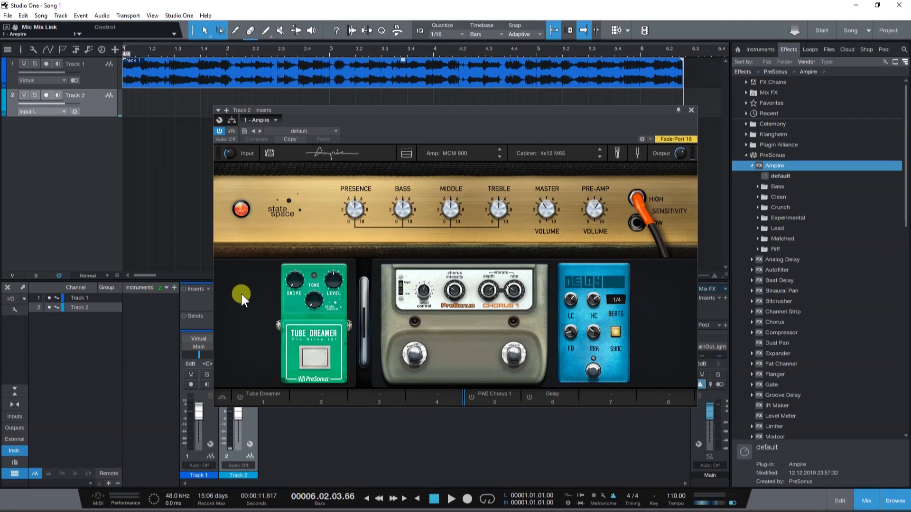
left_click_drag(398, 112, 352, 114)
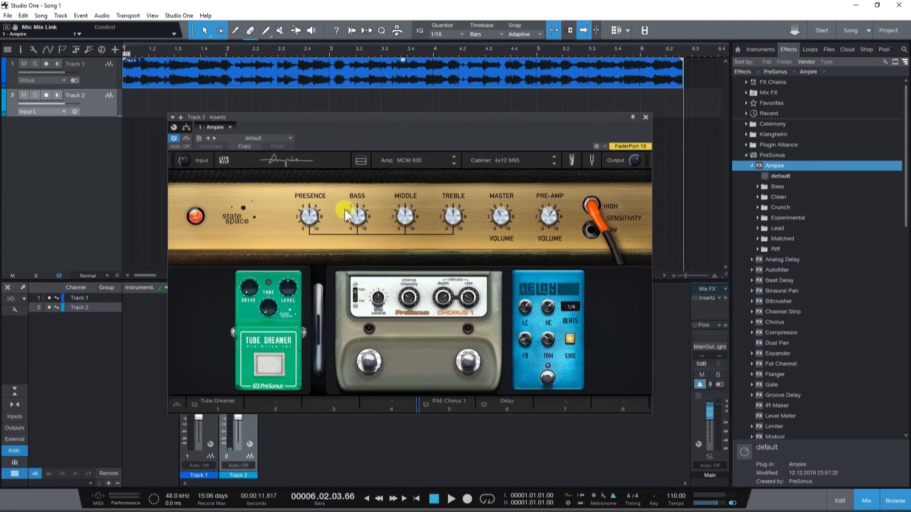
Preview VC30, choose the Amp STV model, keep the 4x12 M65 cabinet, and close Ampire.
left_click(412, 160)
left_click(580, 192)
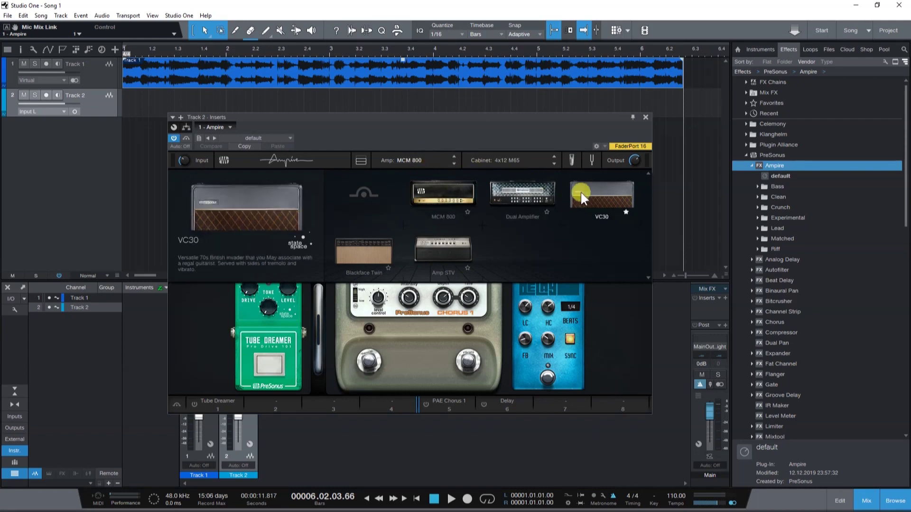
left_click(443, 249)
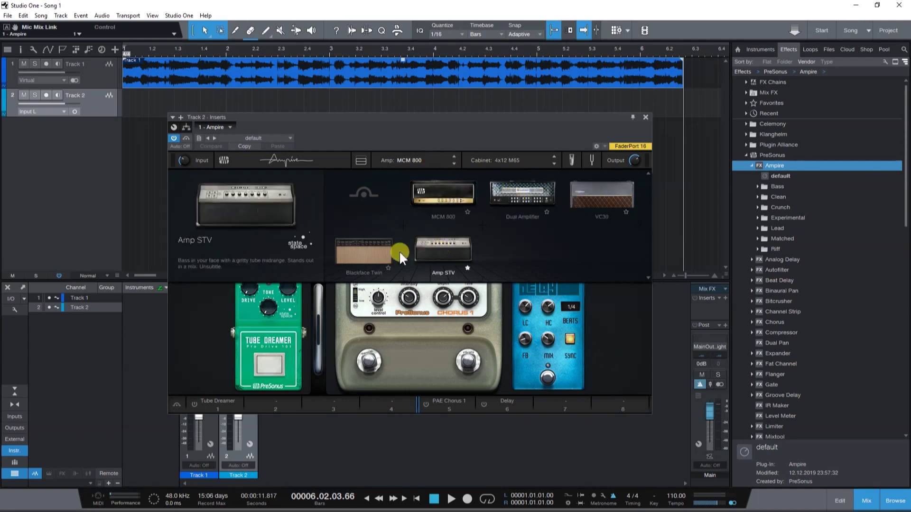
left_click(502, 160)
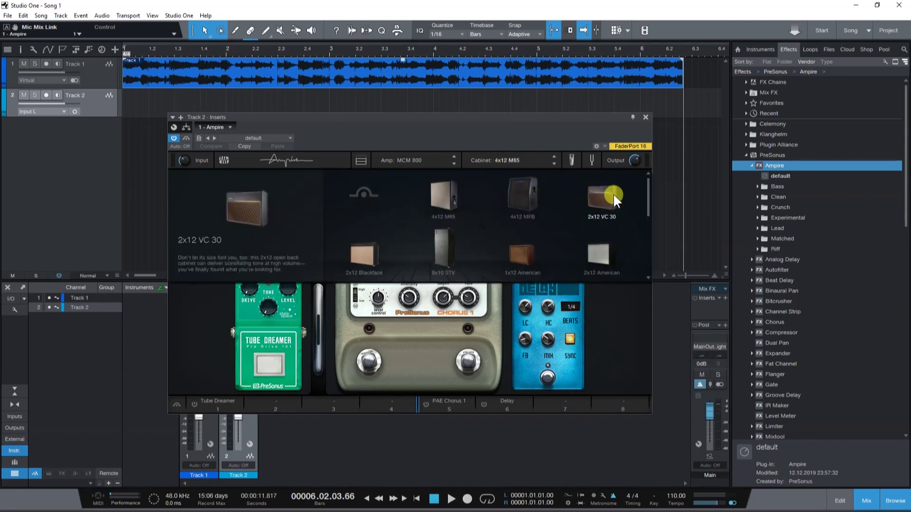
scroll(610, 197, "down", 2)
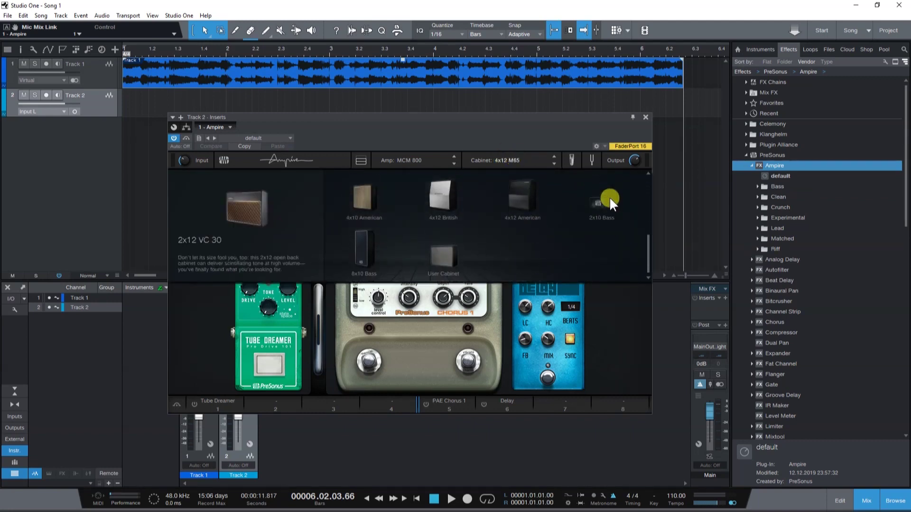
scroll(608, 197, "up", 3)
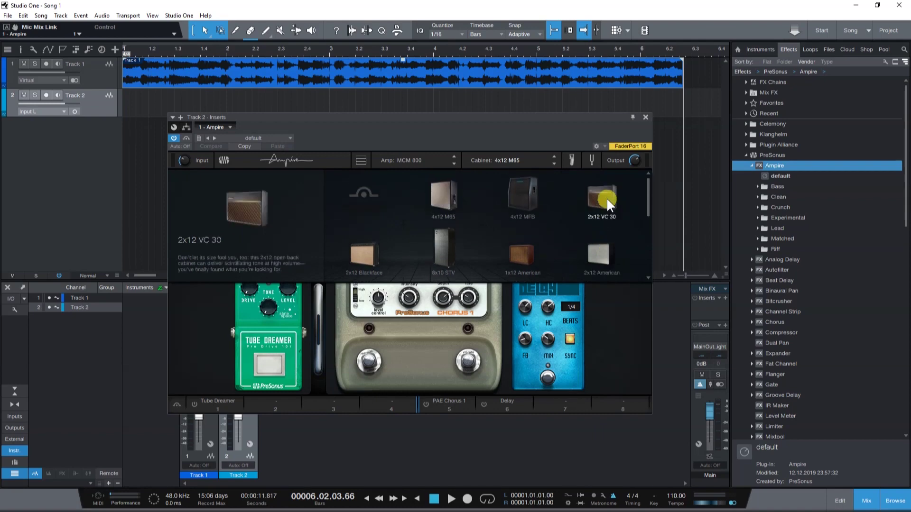
left_click(613, 308)
key("Escape")
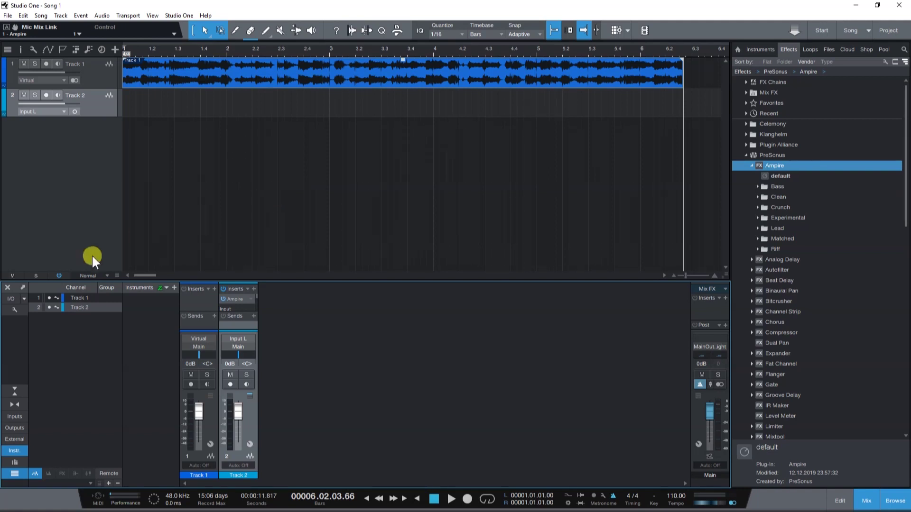
In Options > Audio Setup > Audio Device, keep the device block size at 64 samples.
left_click(14, 298)
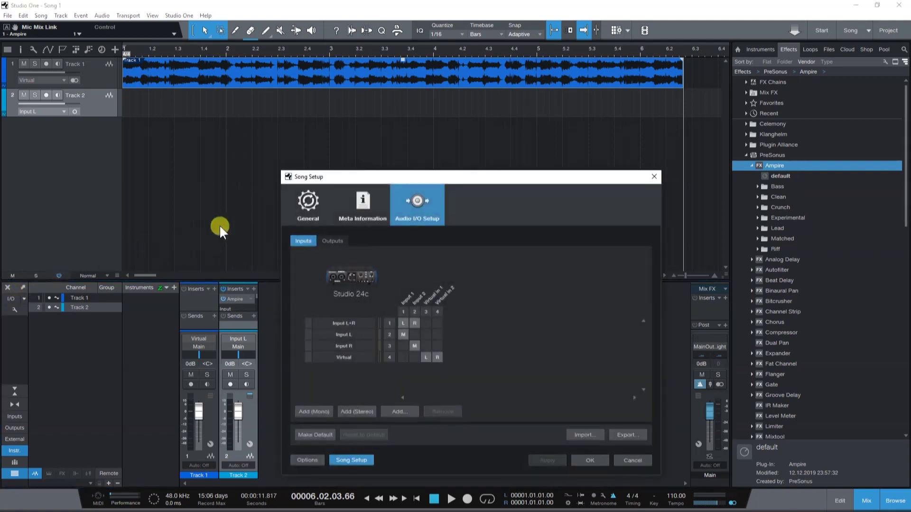
left_click_drag(375, 180, 369, 177)
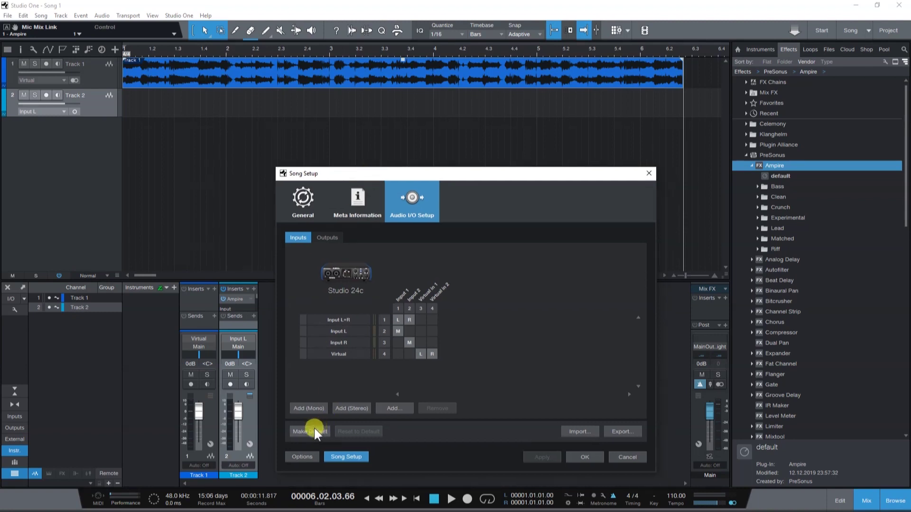
left_click(312, 456)
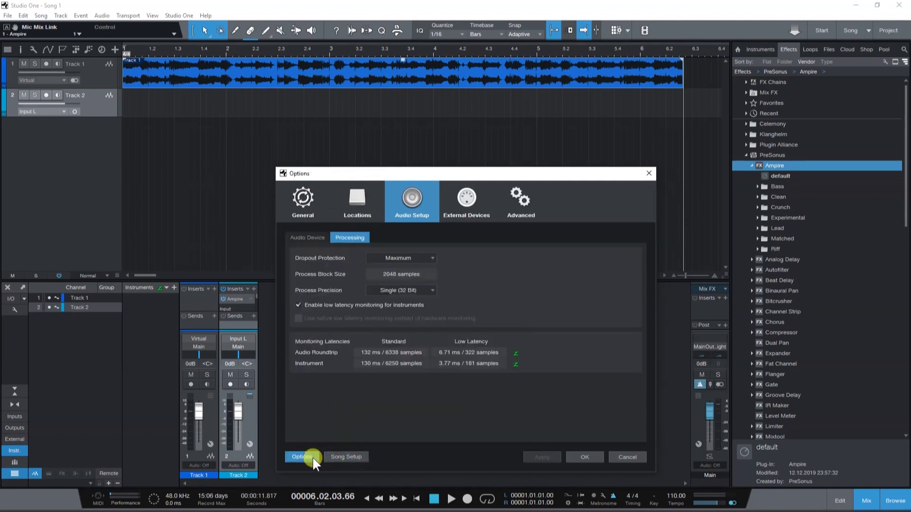
left_click(309, 236)
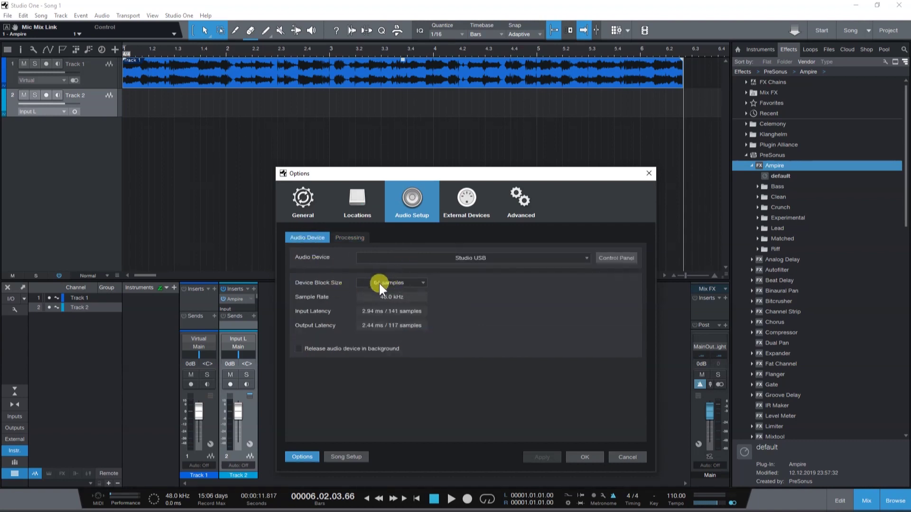
left_click(423, 282)
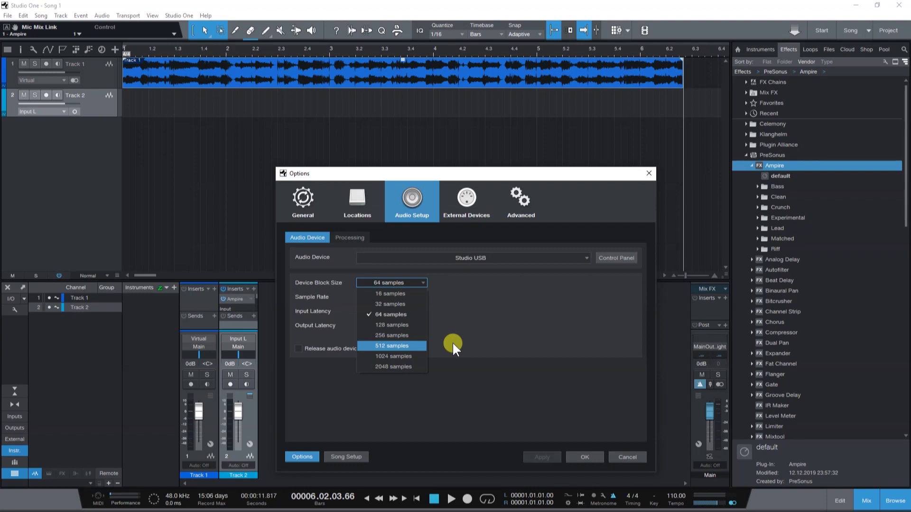
left_click(388, 314)
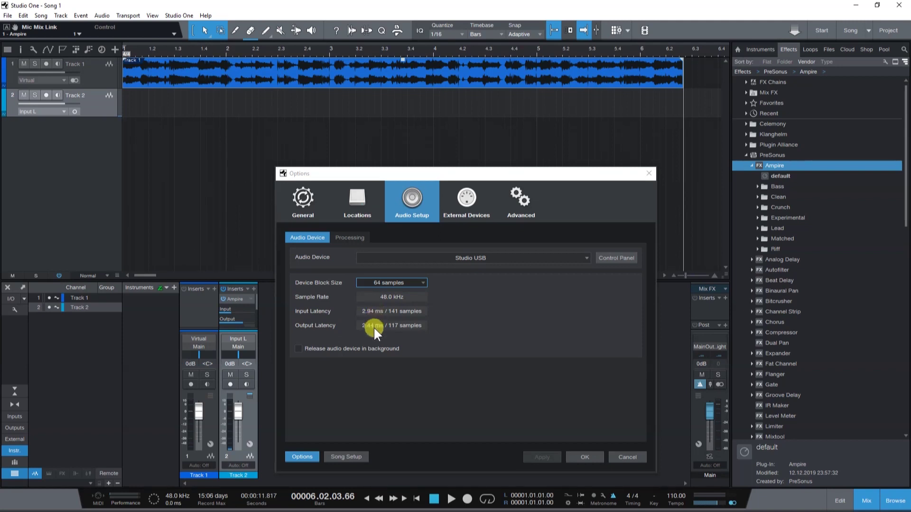
left_click(349, 238)
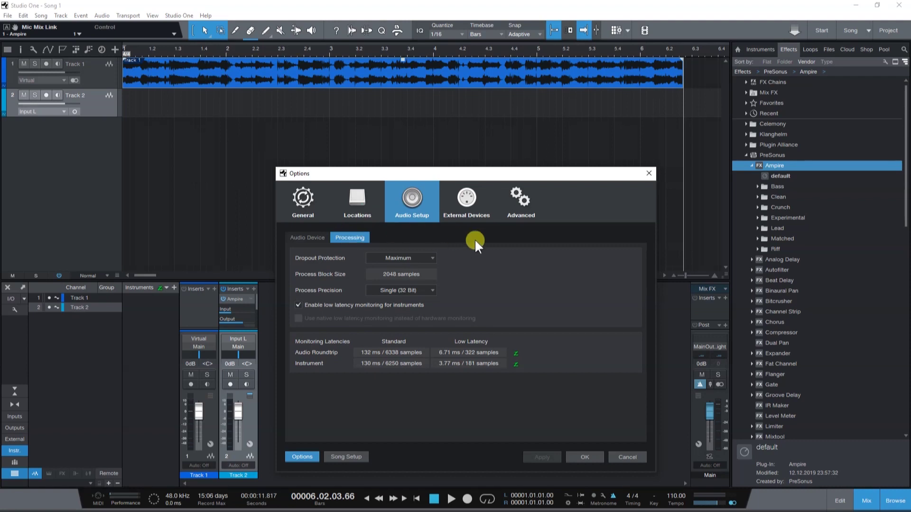
Keep Dropout Protection at Maximum with low-latency monitoring on, then confirm with OK.
left_click(432, 261)
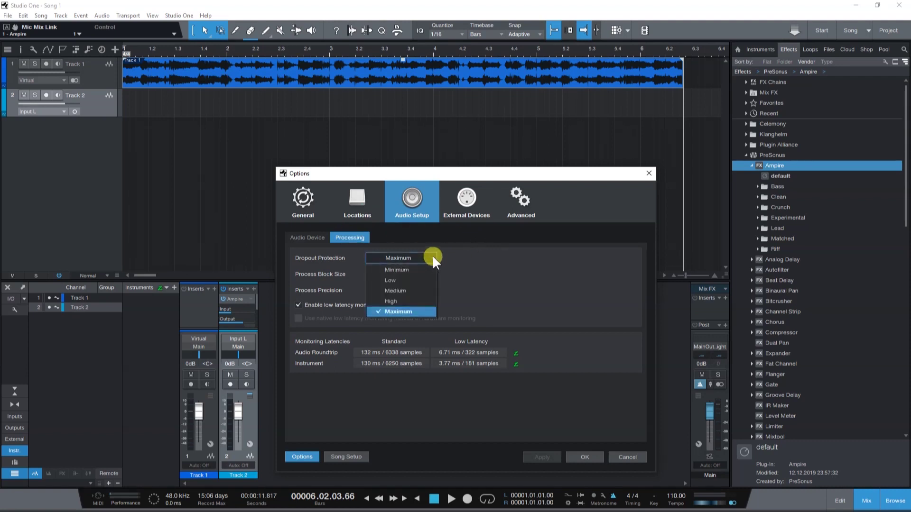
left_click(428, 311)
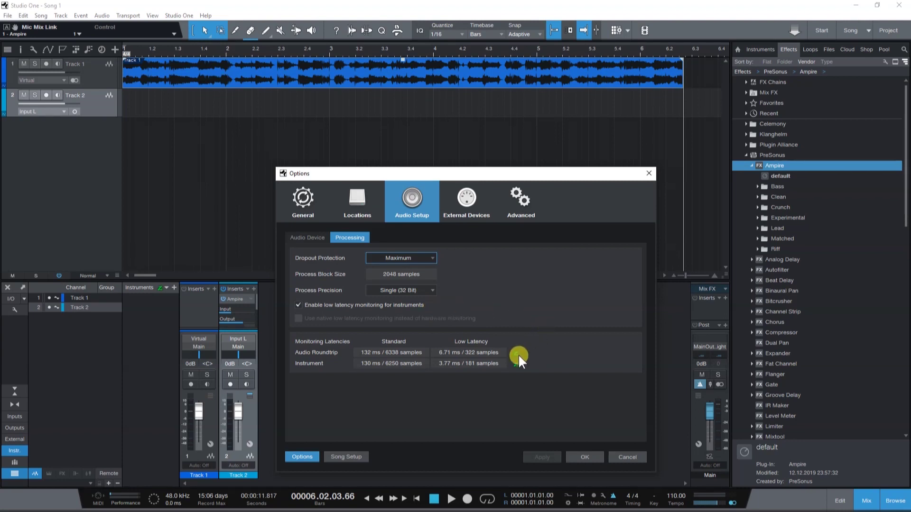
mouse_move(519, 357)
left_click(582, 455)
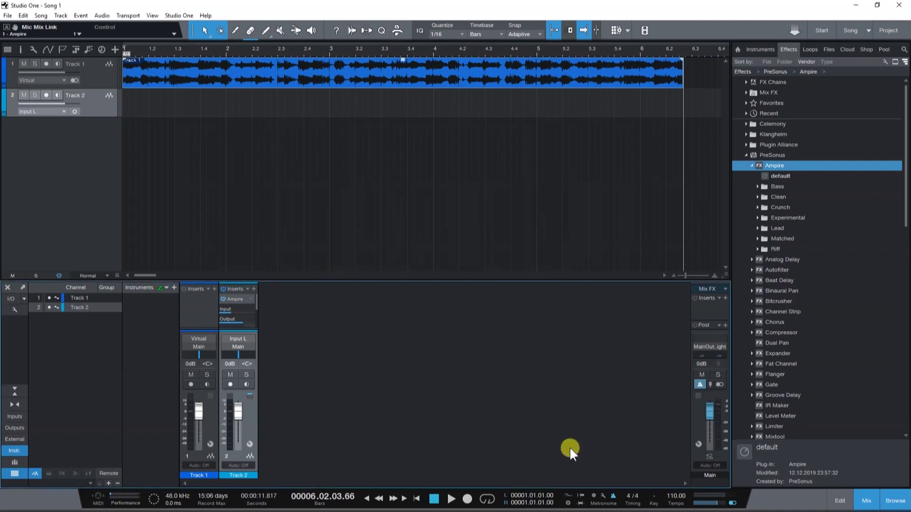
Enable Record and Monitor on Track 2's header.
left_click(49, 95)
left_click(57, 95)
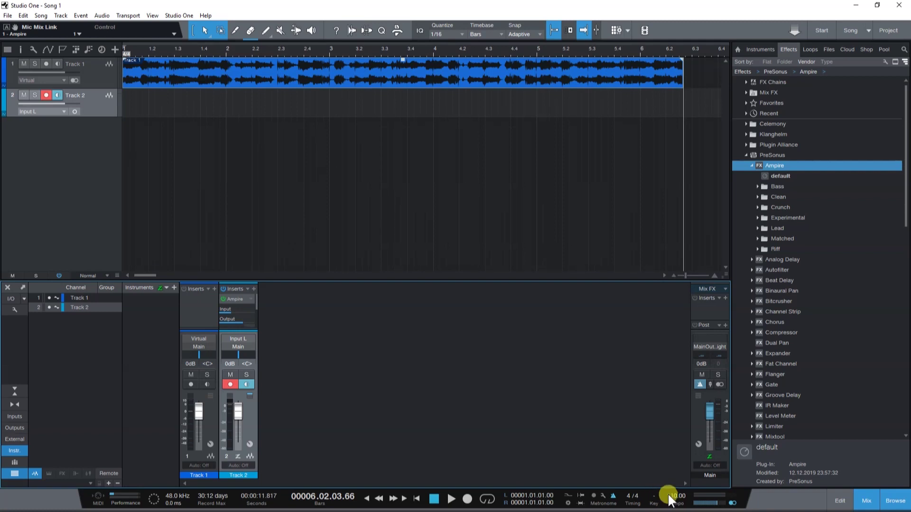
Set the tempo to 100 BPM and return the time signature to 4/4 after trying 3/4.
type("100")
key("Return")
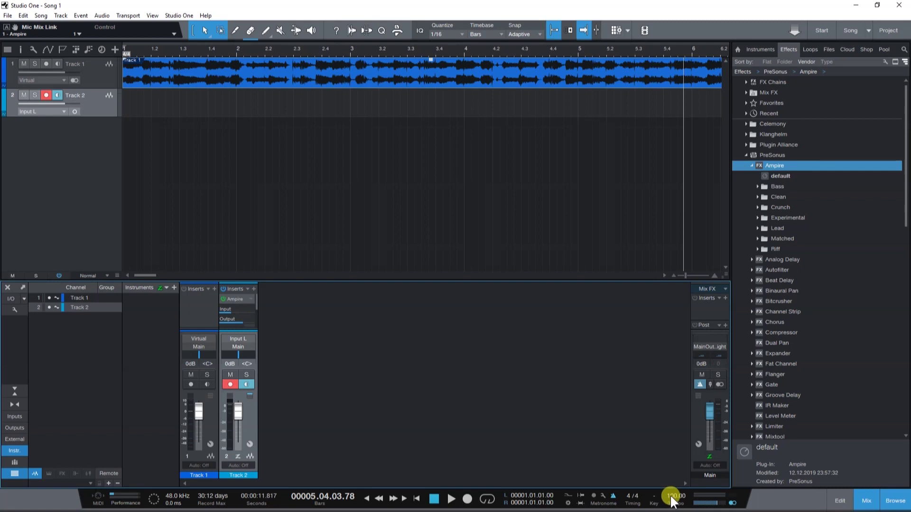
left_click(628, 496)
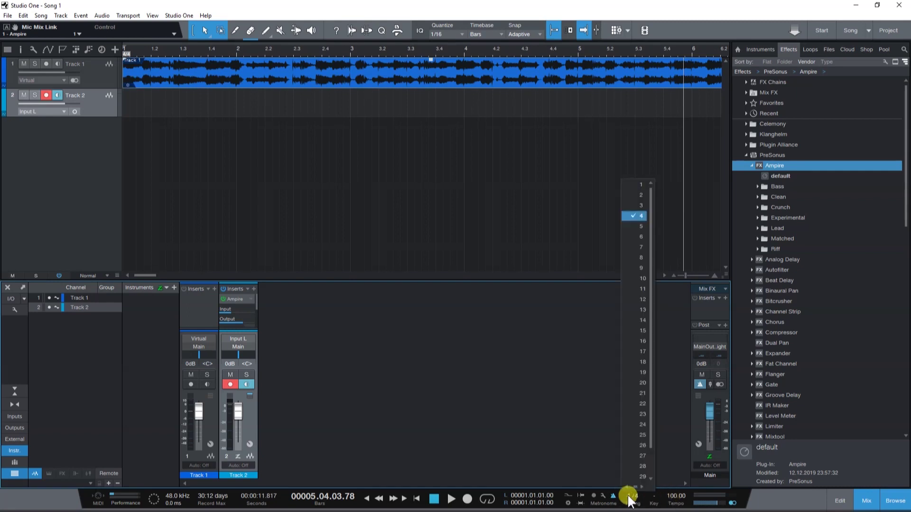
left_click(642, 205)
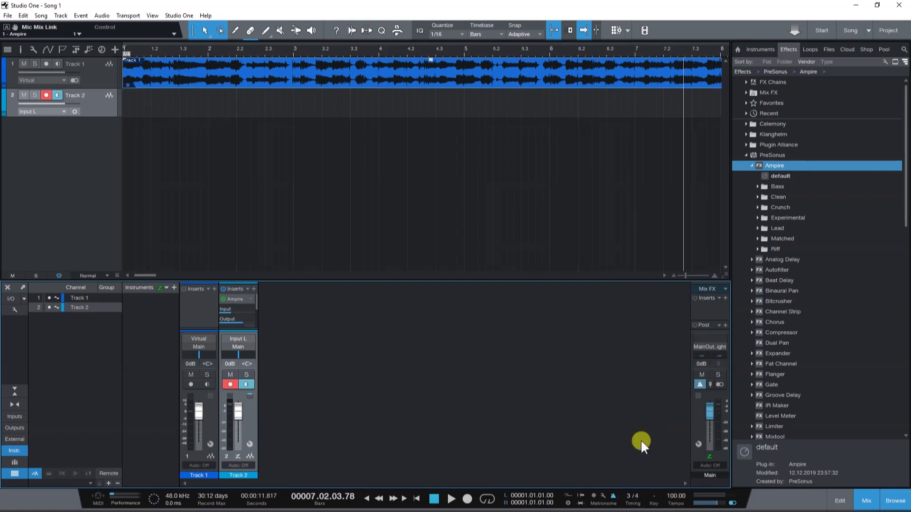
left_click(627, 496)
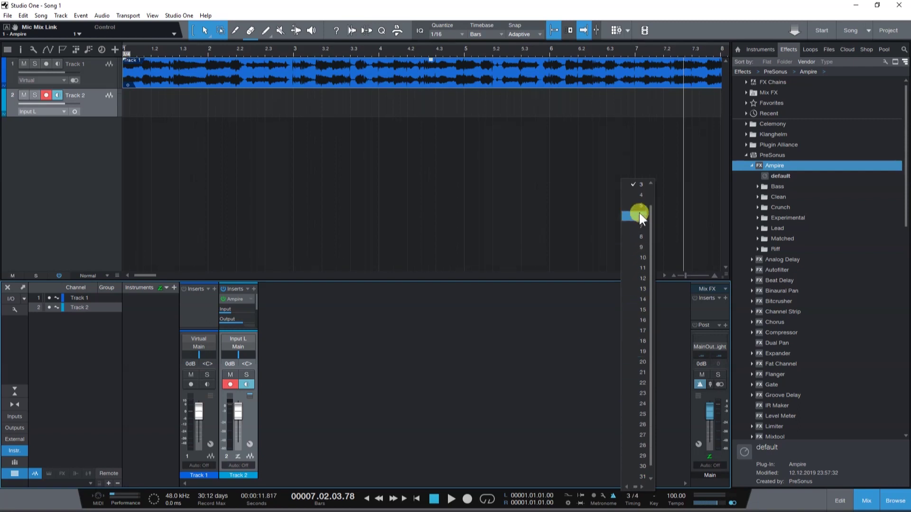
left_click(639, 196)
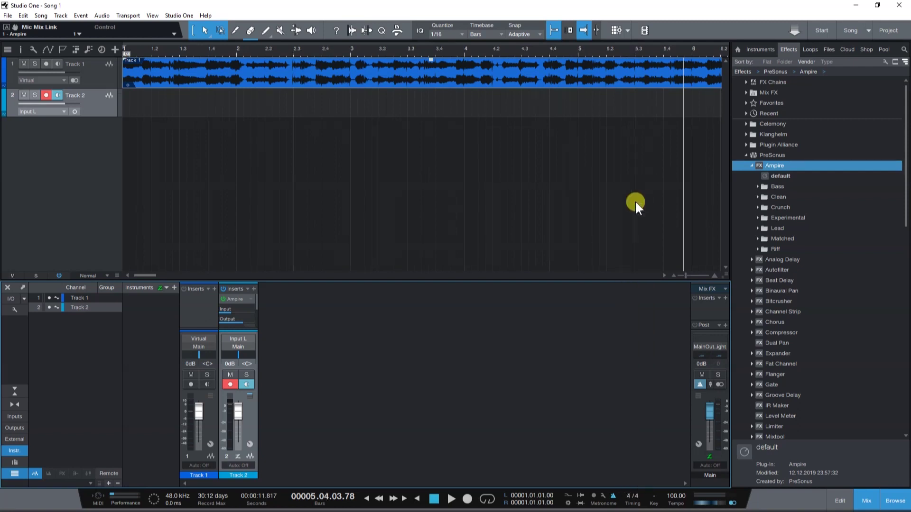
Keep Click as the metronome accent sound and lower the Click Volume knob to about -0.2 dB.
left_click(602, 498)
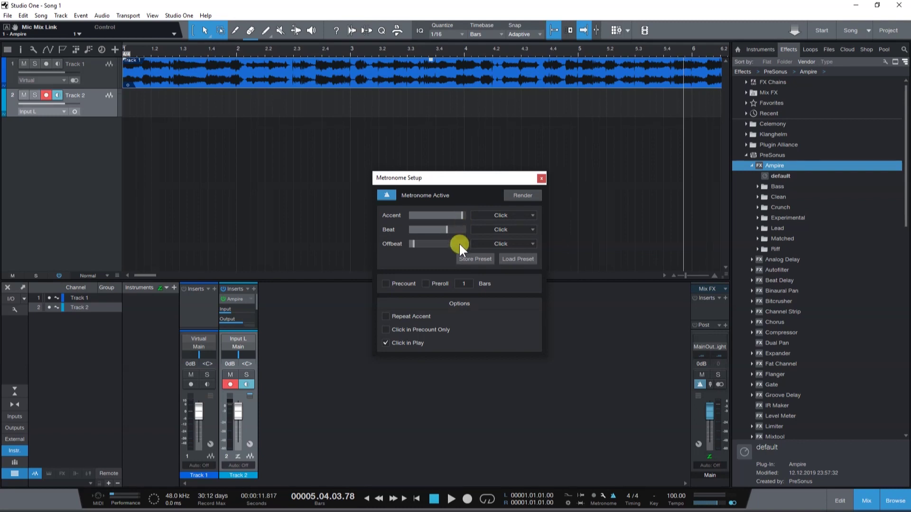
left_click(532, 215)
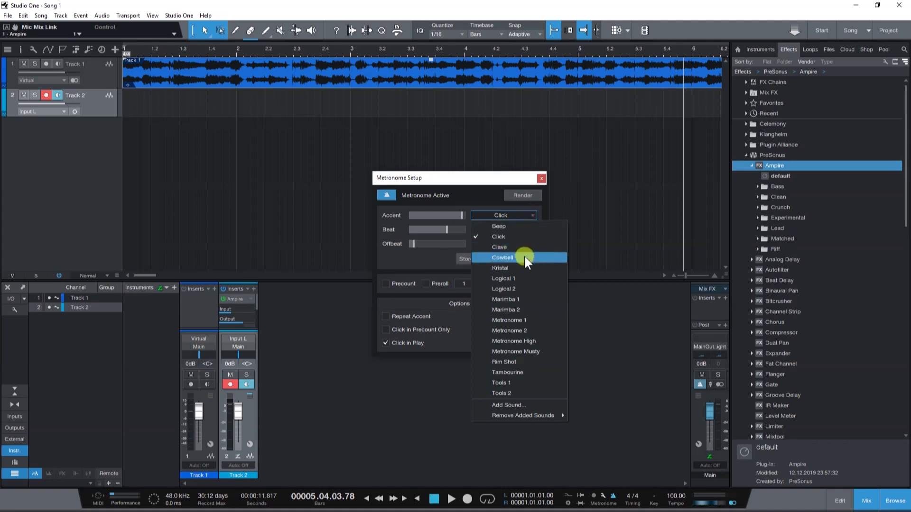
left_click(539, 210)
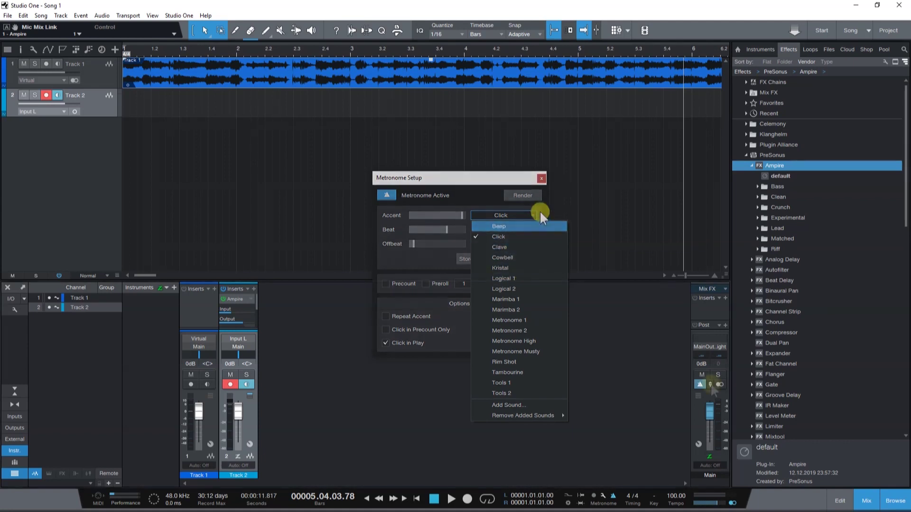
left_click_drag(710, 382, 708, 406)
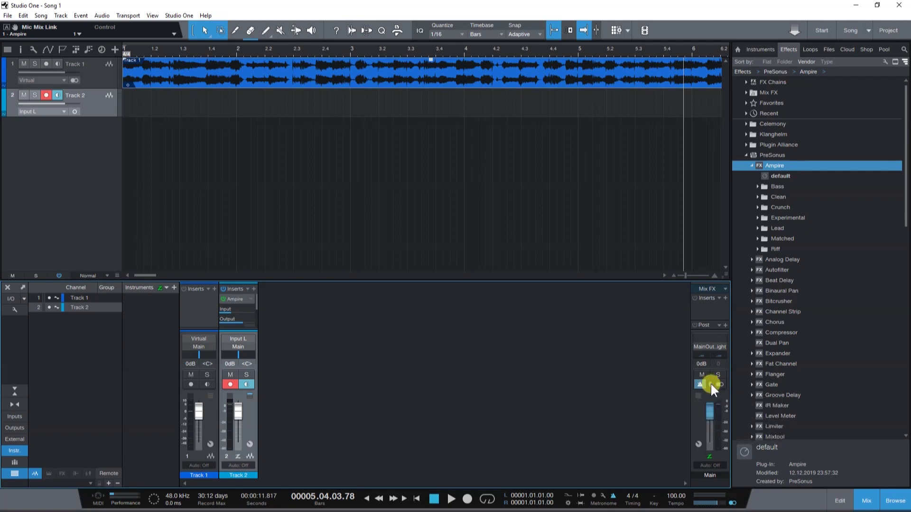